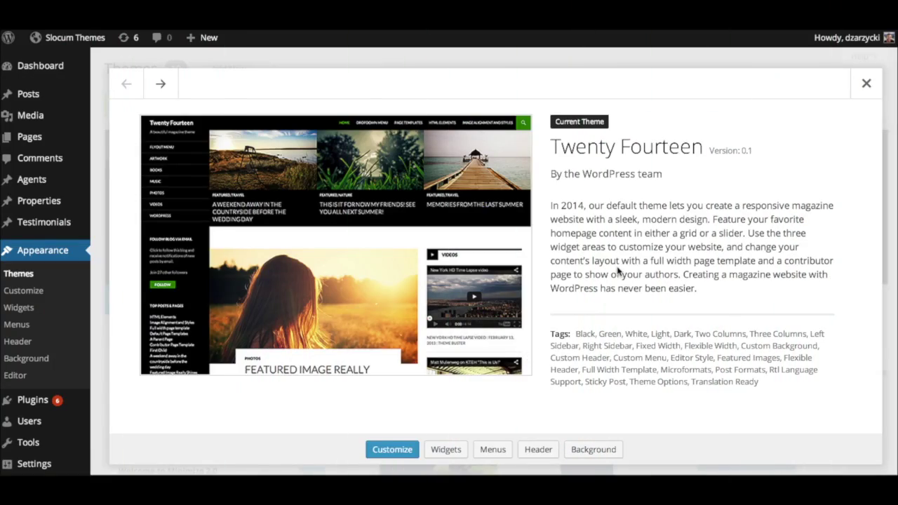
left_click(46, 253)
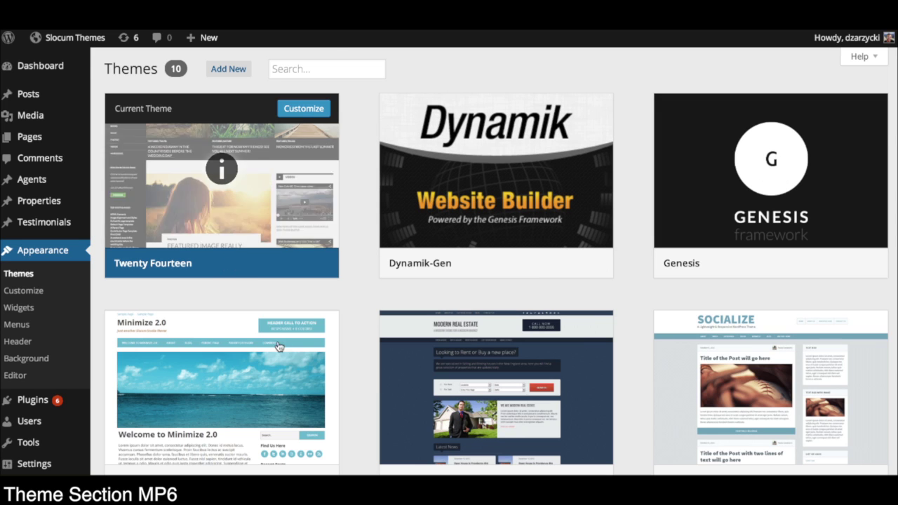
scroll(277, 346, "down", 2)
left_click(252, 401)
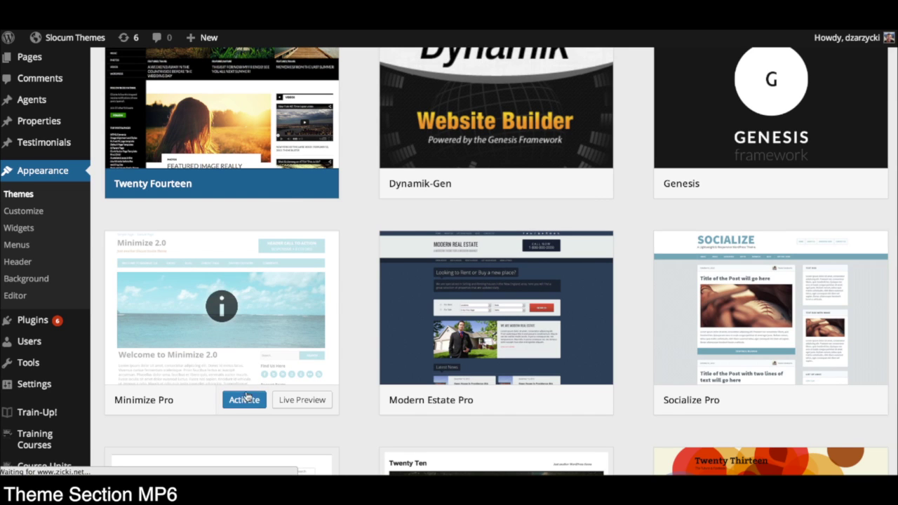
scroll(260, 272, "down", 2)
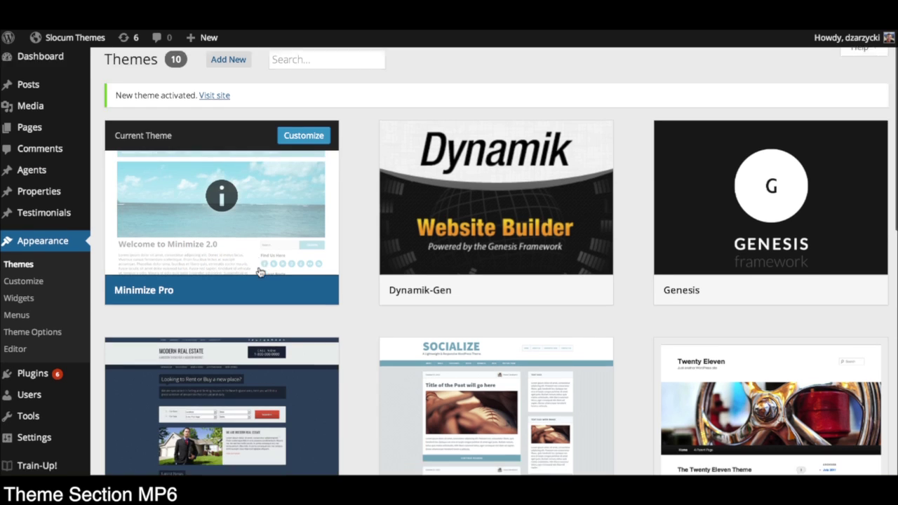
scroll(259, 272, "down", 3)
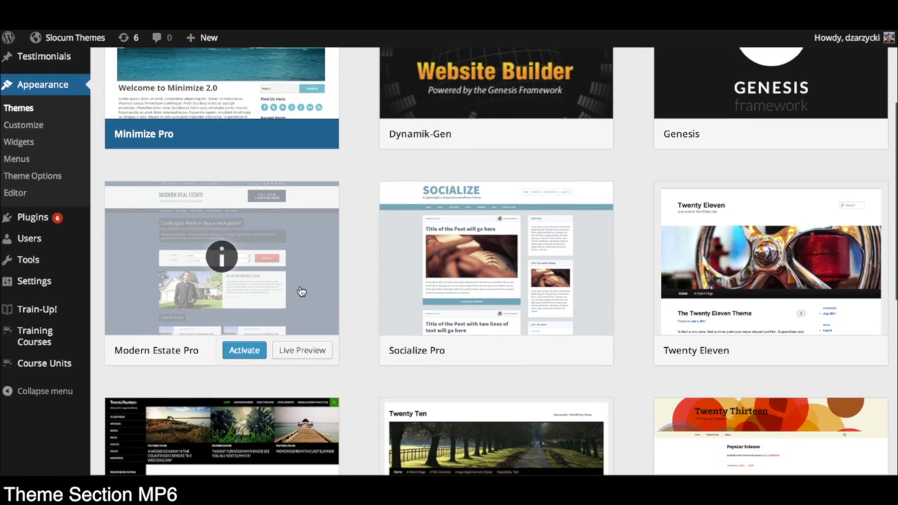
scroll(300, 291, "down", 4)
left_click(251, 338)
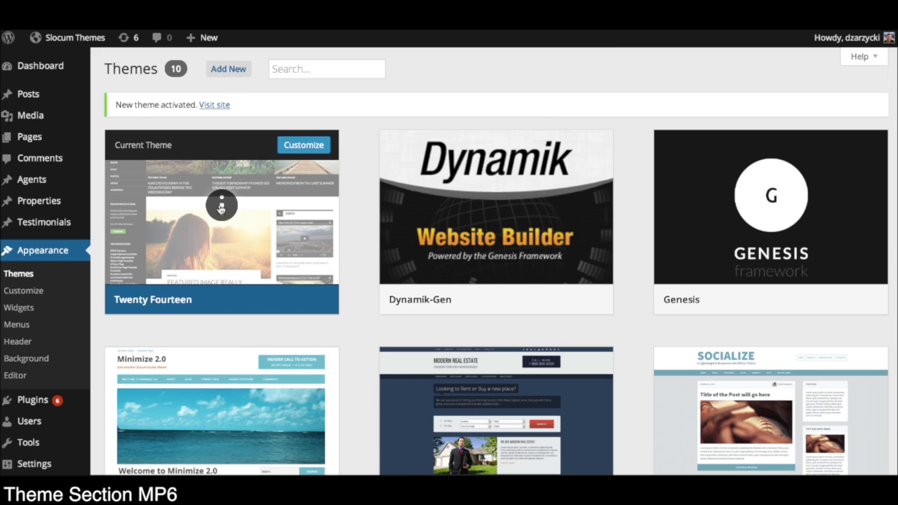
left_click(221, 207)
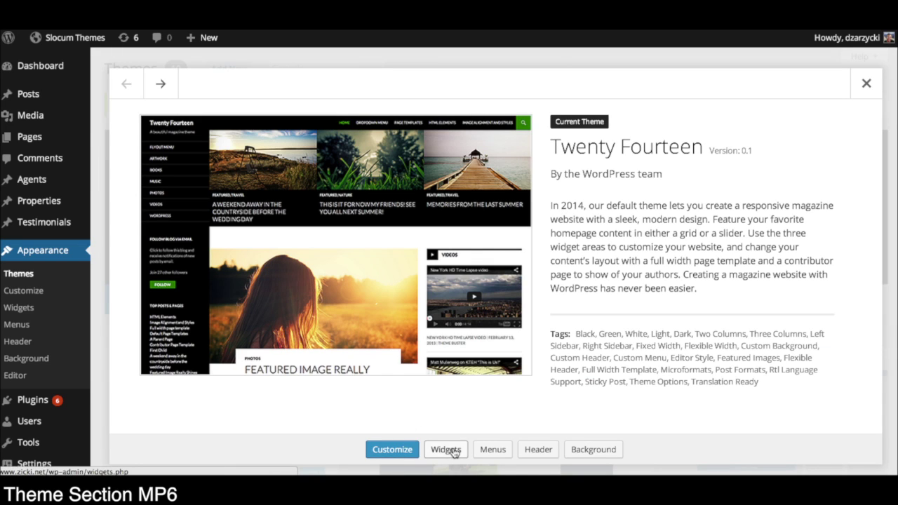
View the Menus screen for editing navigation menus from the theme overlay
left_click(493, 454)
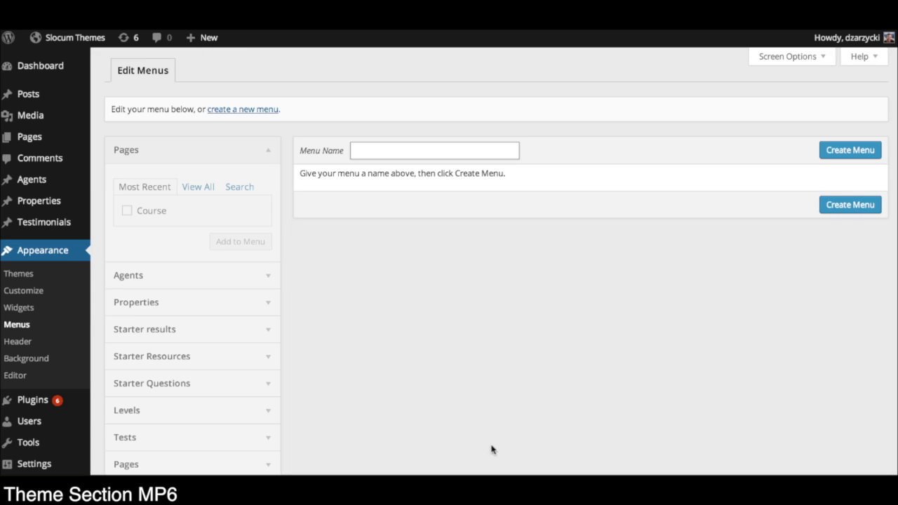
scroll(287, 333, "down", 3)
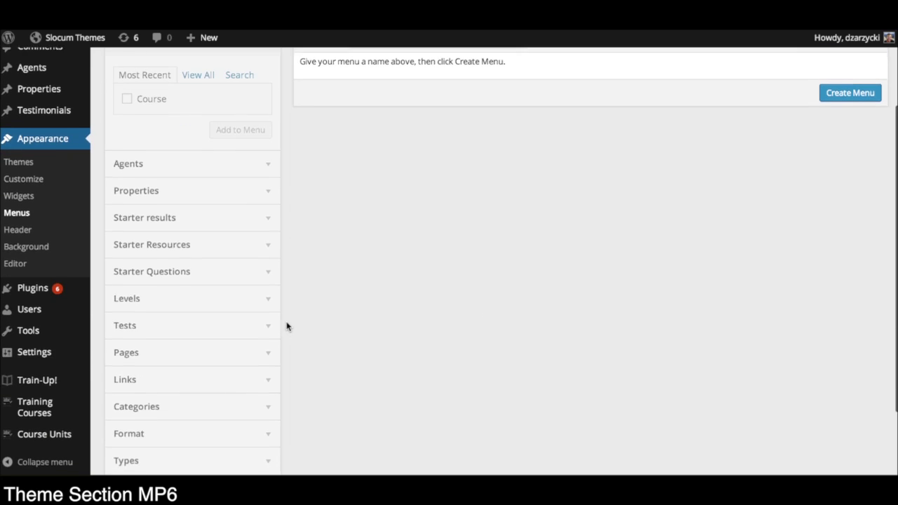
scroll(306, 318, "up", 3)
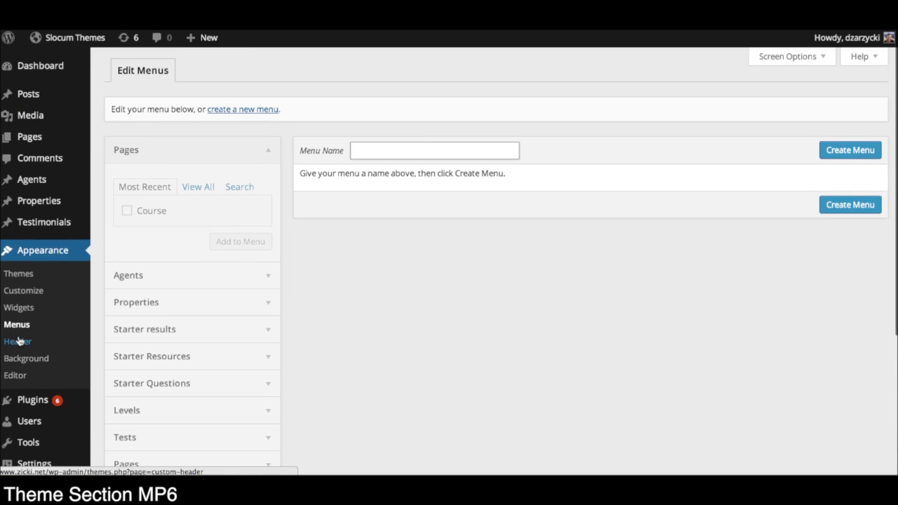
Look over the Custom Header settings under Appearance > Header, then return to Themes
left_click(22, 343)
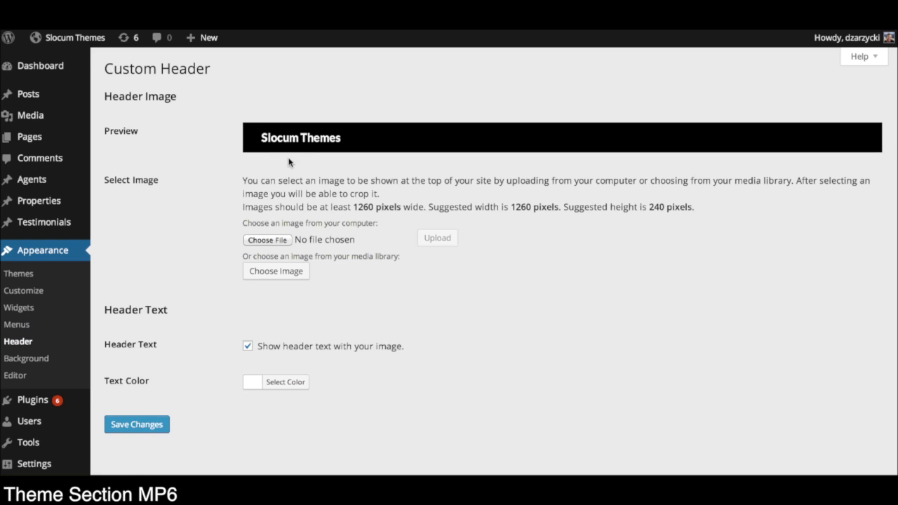
scroll(348, 243, "down", 1)
scroll(349, 243, "up", 1)
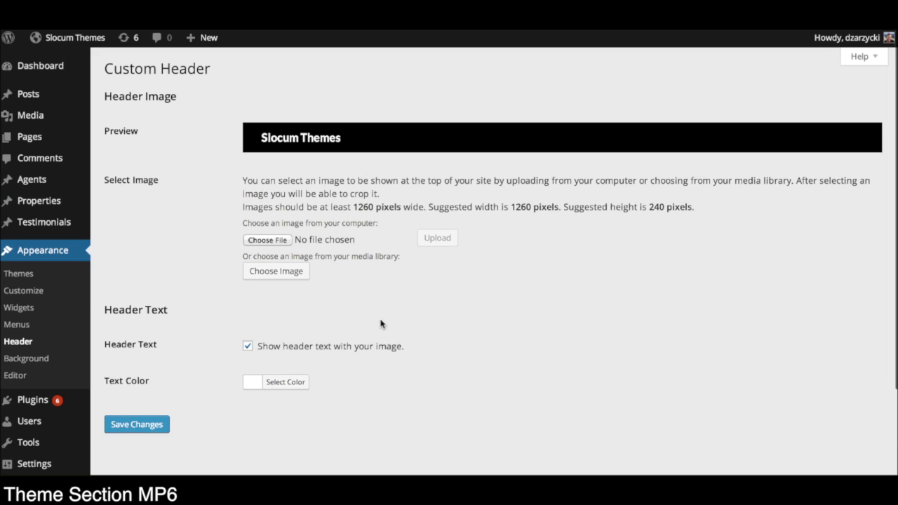
left_click(21, 279)
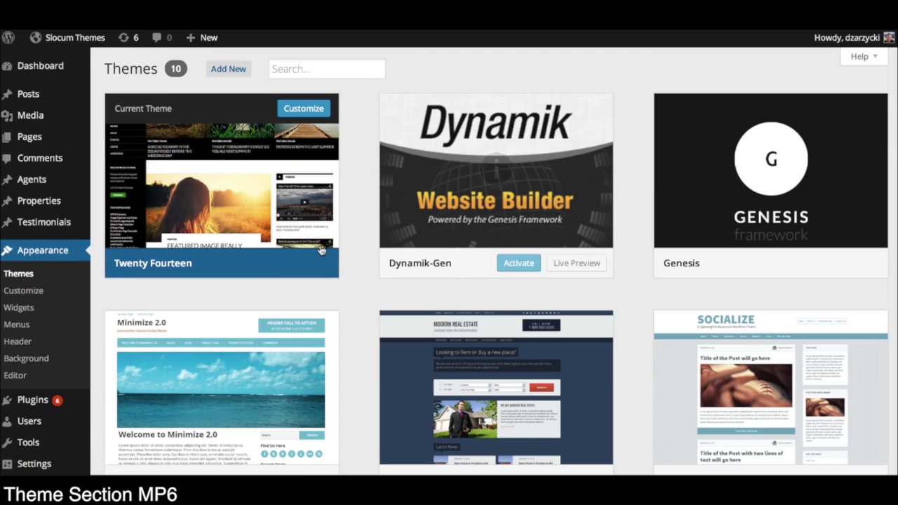
Open the Twenty Fourteen theme details and close them again
left_click(231, 175)
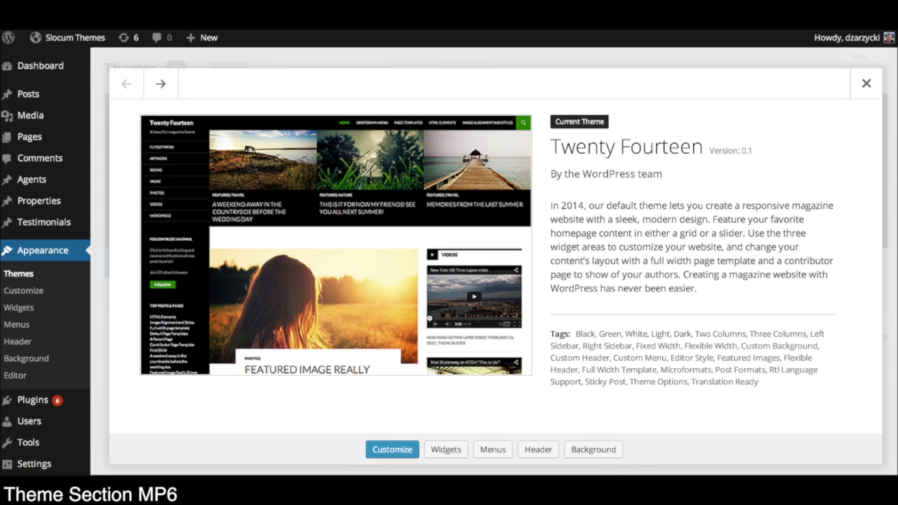
left_click(857, 90)
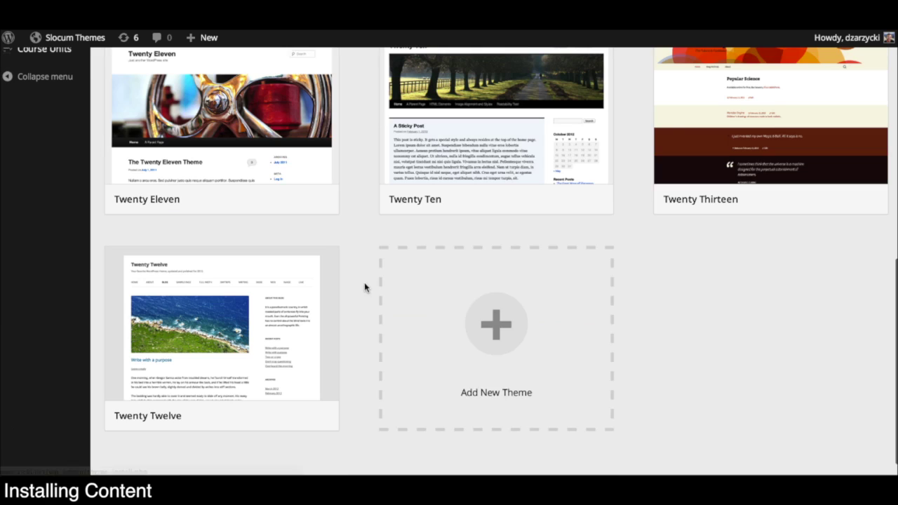
scroll(488, 334, "up", 1)
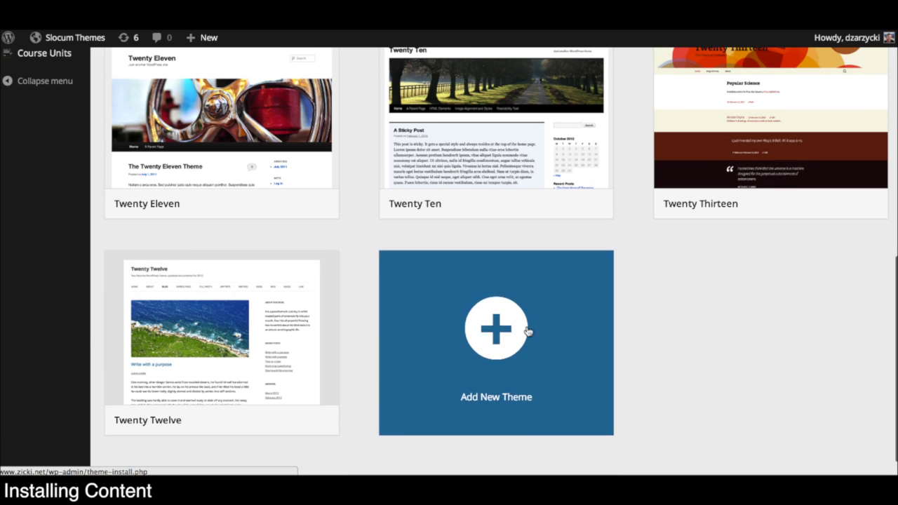
Visit the Install Themes page via the Add New Theme tile, then go to Plugins
left_click(502, 342)
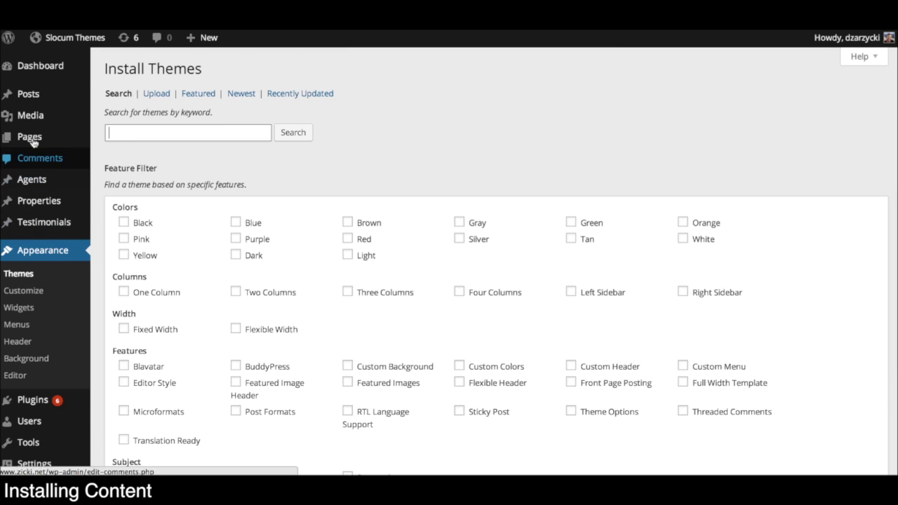
scroll(26, 341, "down", 1)
left_click(37, 377)
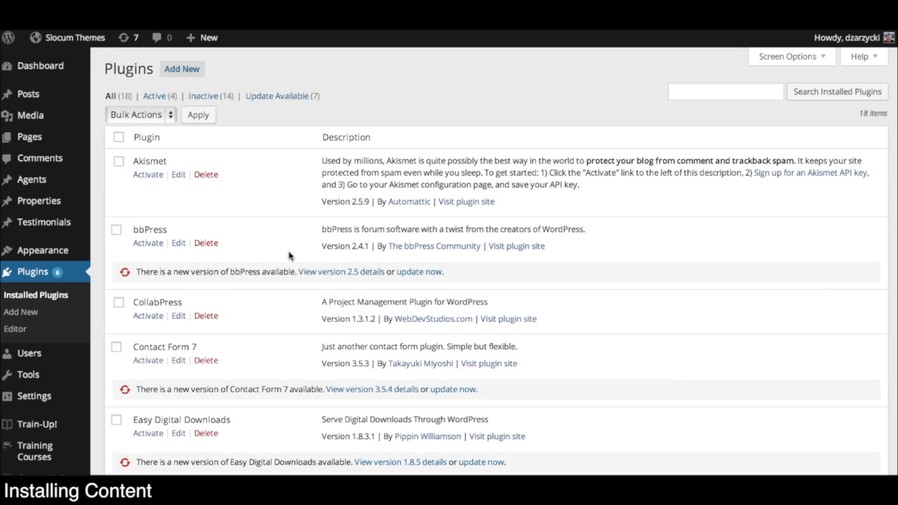
Review the plugins list, then reach Install Plugins and its .zip Upload option
scroll(289, 256, "down", 15)
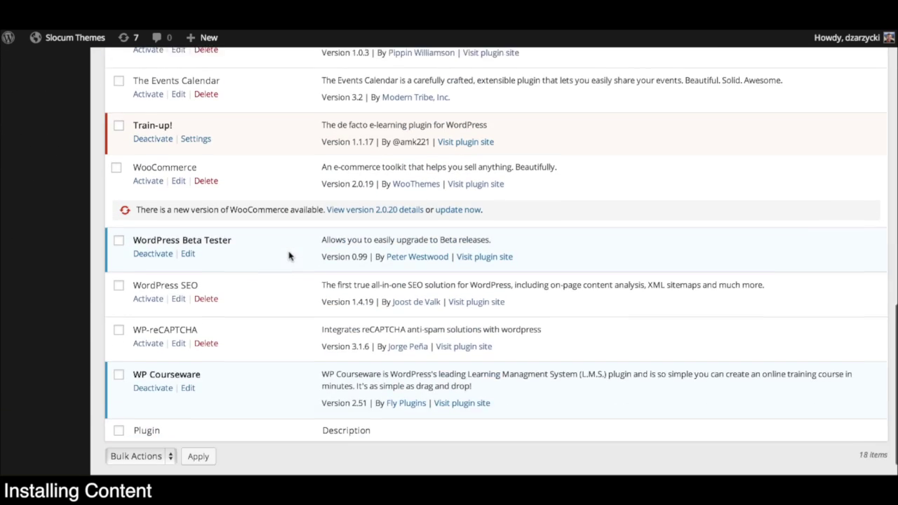
scroll(288, 256, "down", 1)
scroll(289, 254, "up", 12)
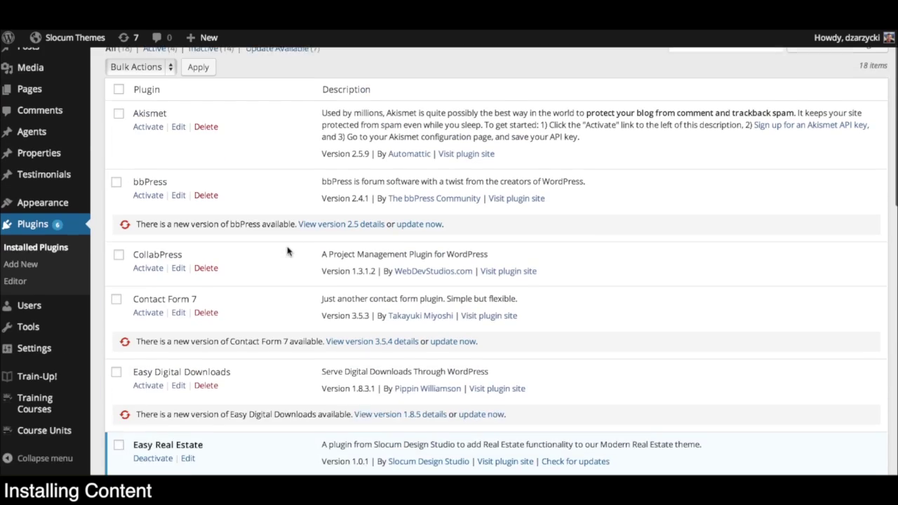
scroll(284, 245, "up", 1)
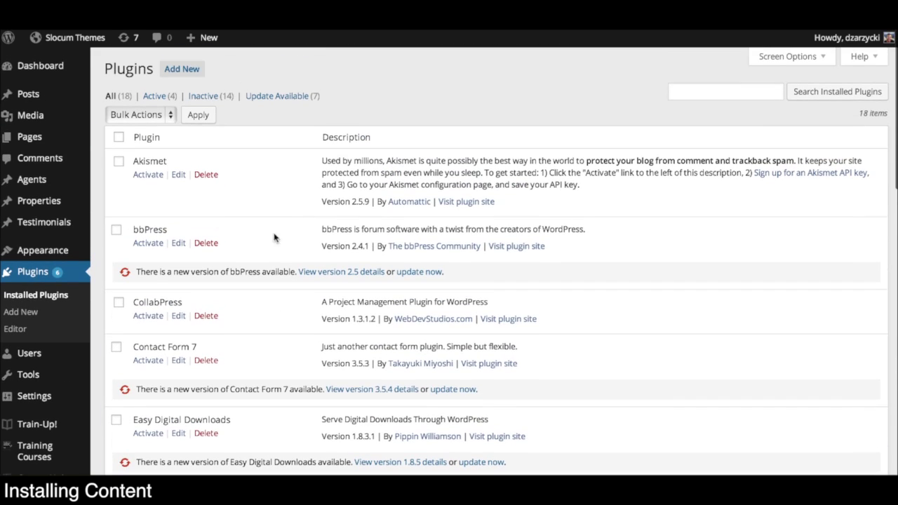
left_click(167, 73)
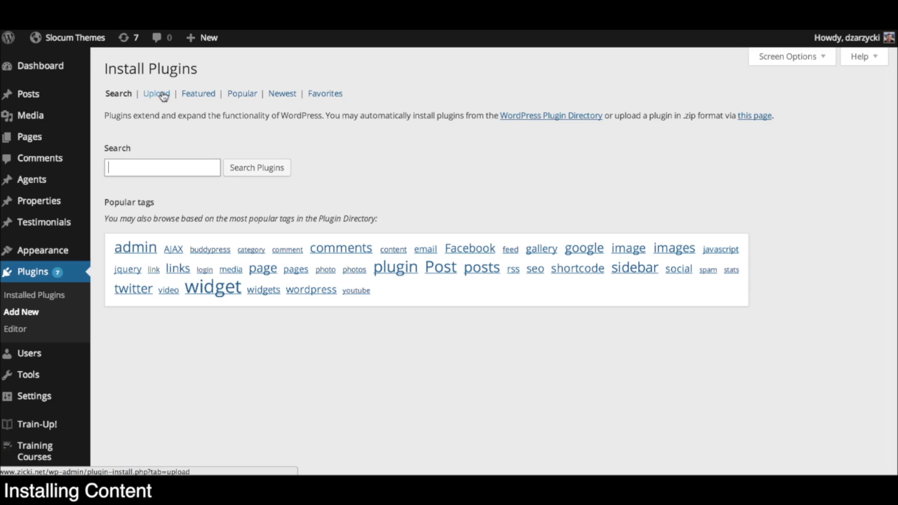
left_click(156, 93)
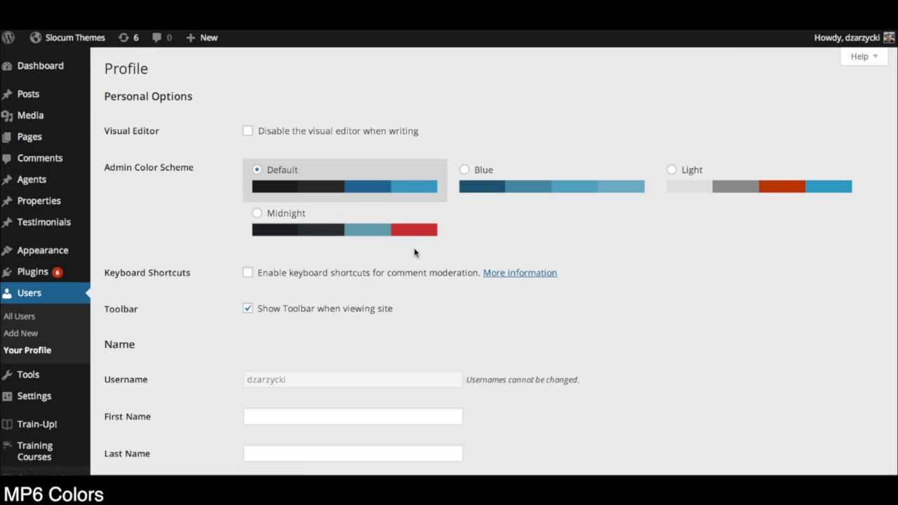
left_click(257, 214)
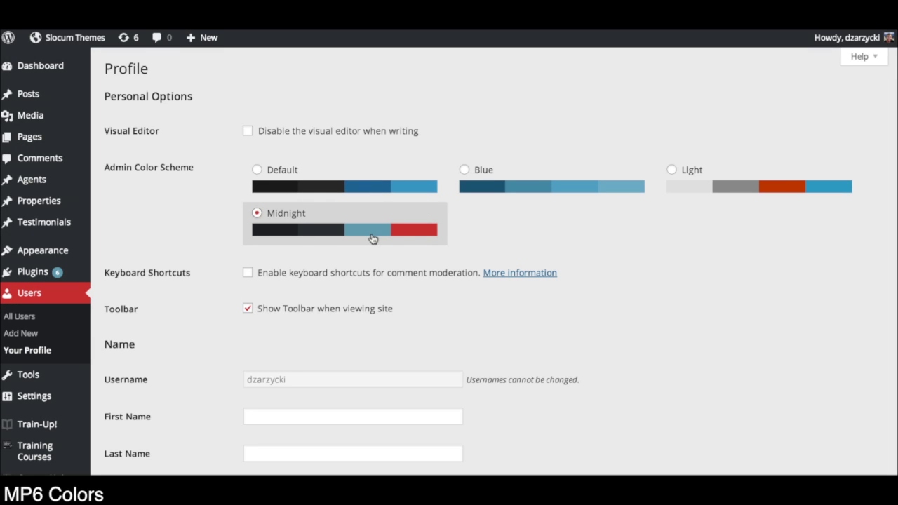
left_click(465, 169)
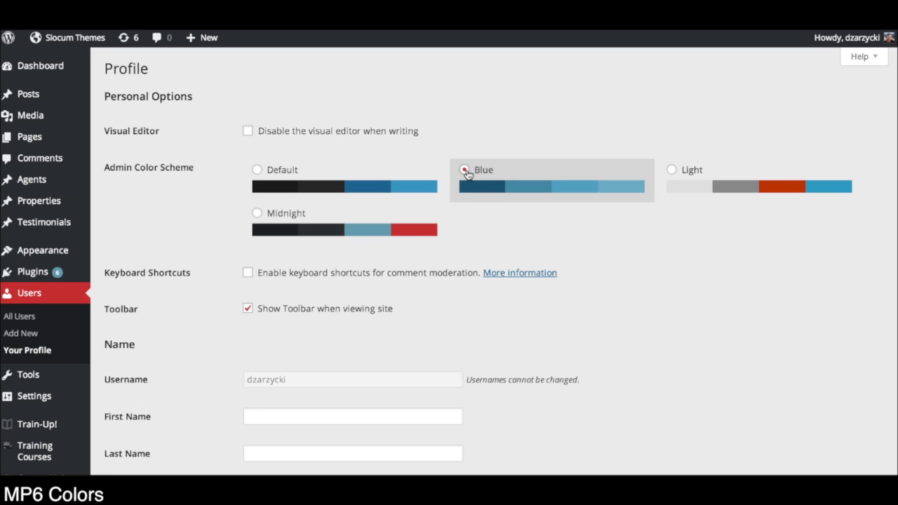
mouse_move(67, 71)
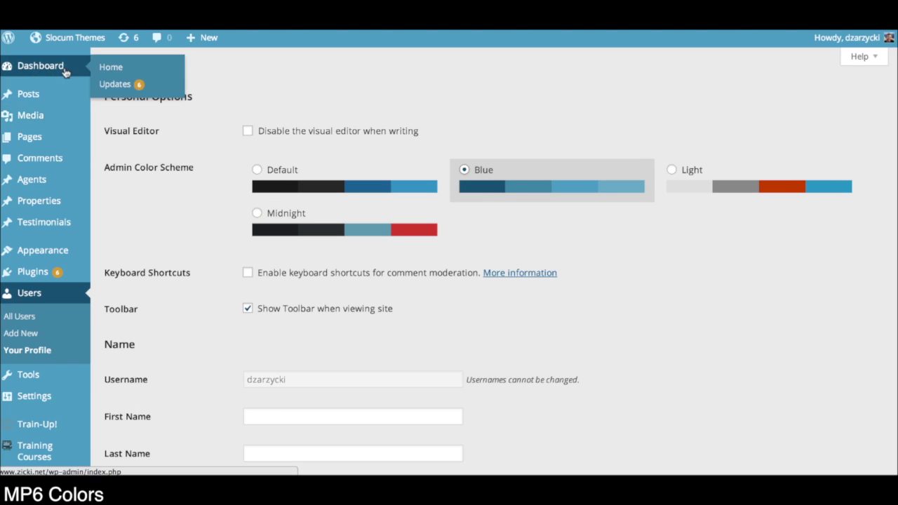
left_click(671, 170)
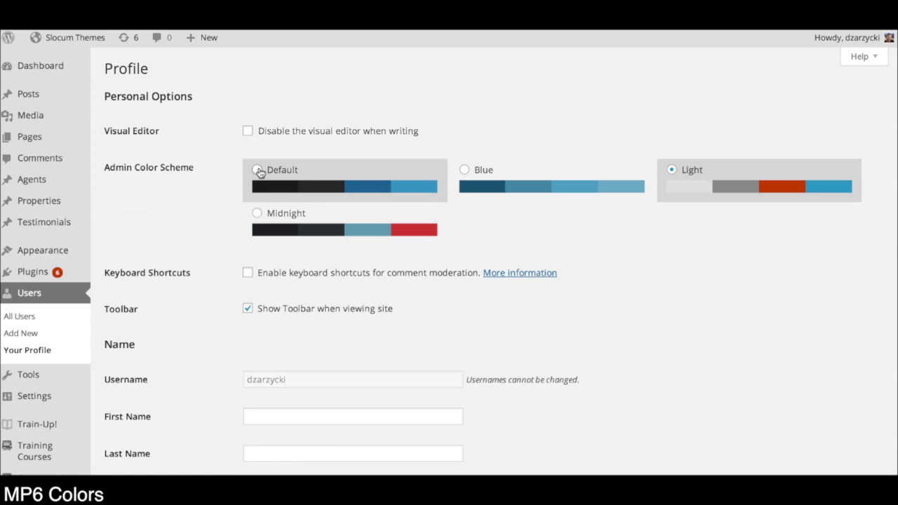
left_click(258, 170)
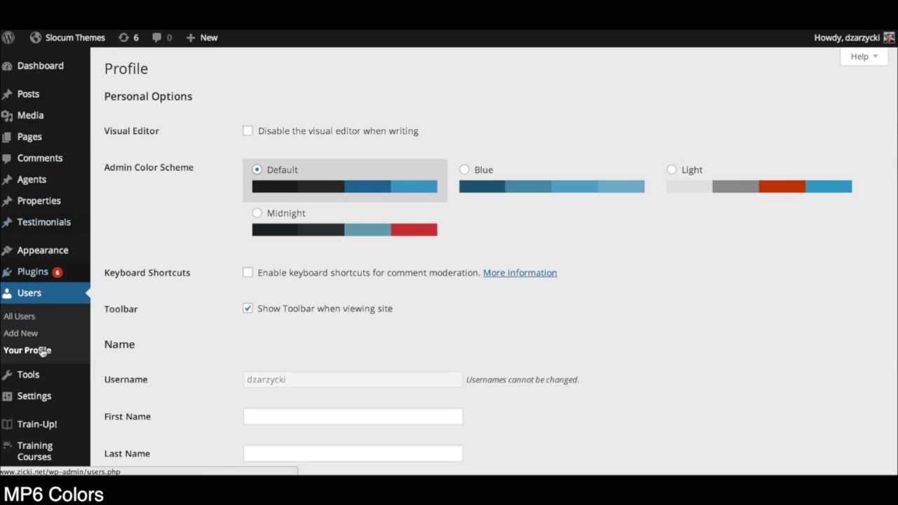
scroll(70, 367, "down", 5)
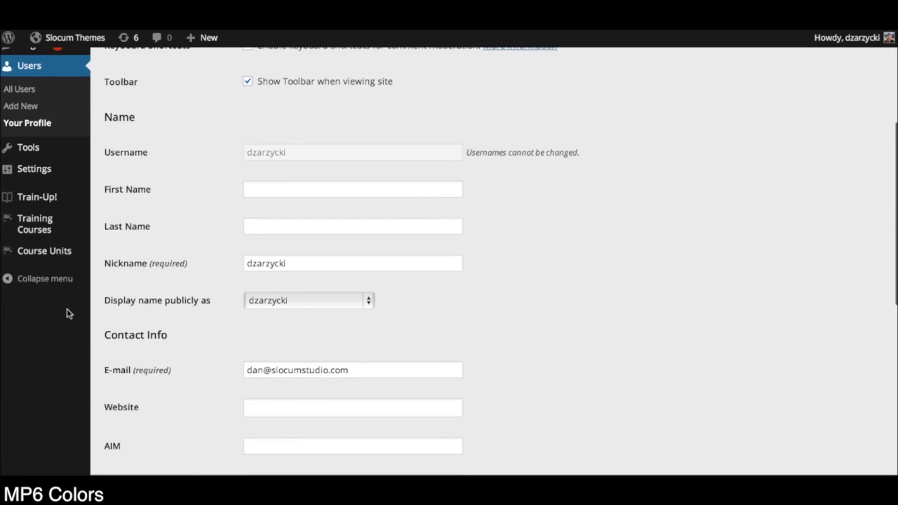
scroll(66, 313, "down", 2)
scroll(68, 314, "up", 4)
scroll(69, 315, "up", 2)
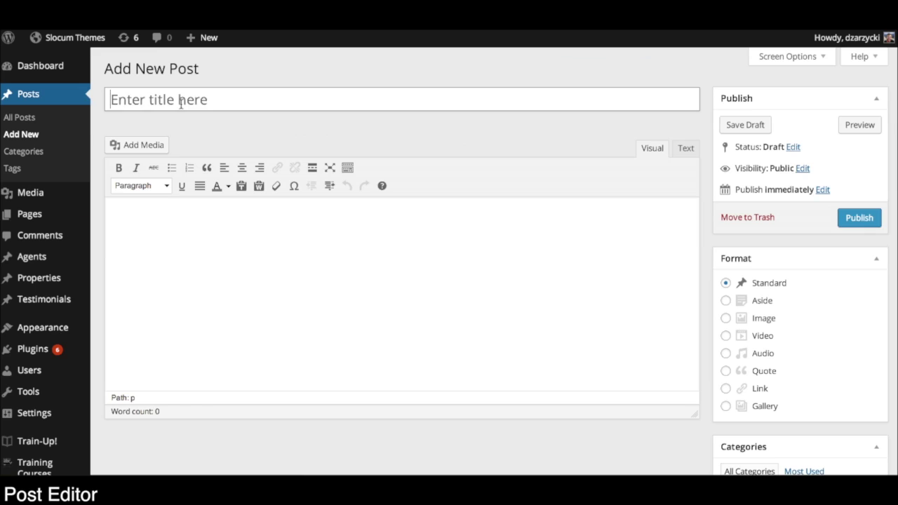
Title the new post 'This font is awesome' and let the draft autosave
left_click(181, 104)
type("This ")
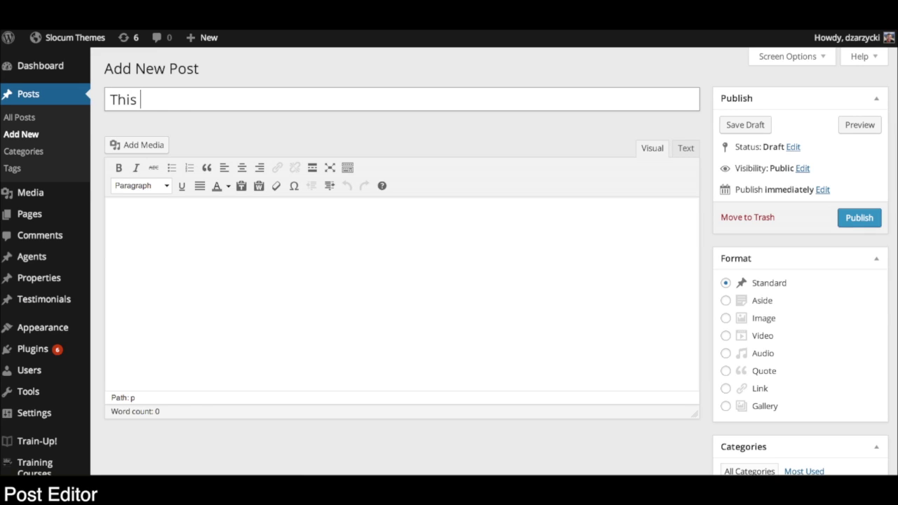
type("font is awesome")
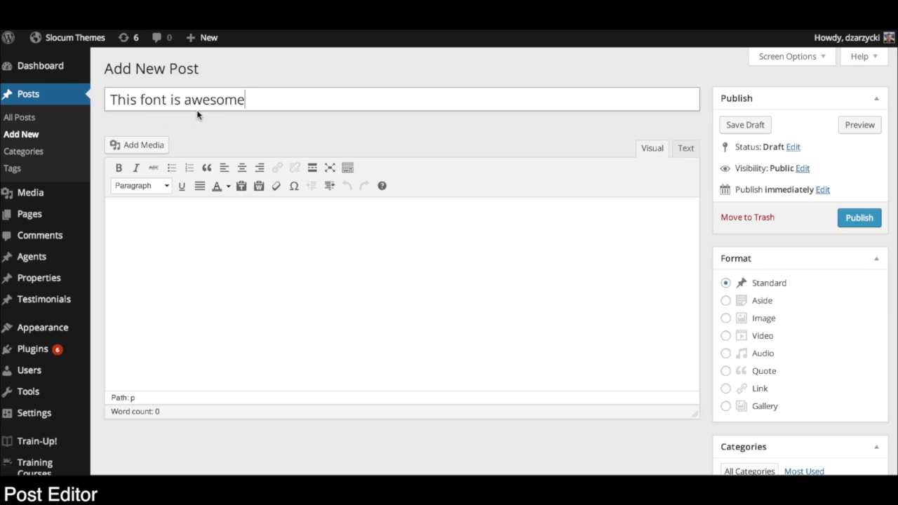
left_click(226, 224)
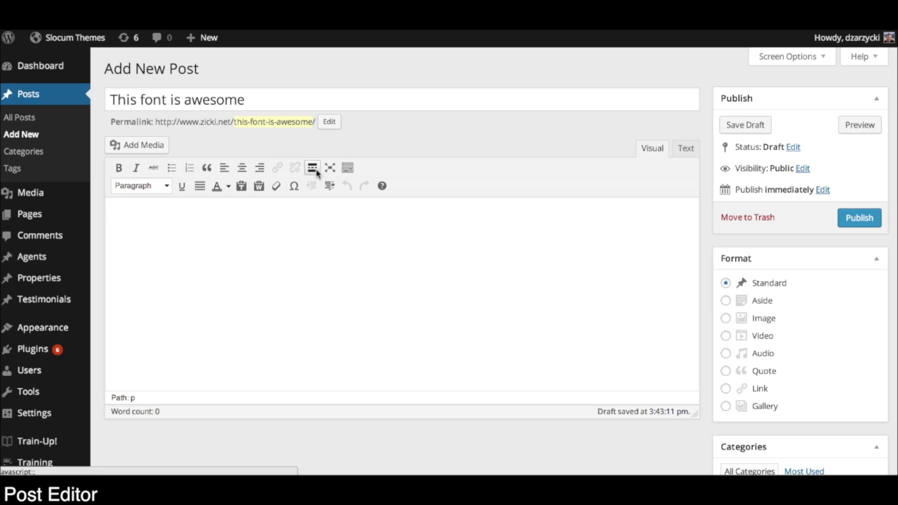
Toggle the Kitchen Sink row off and on, switch to Text mode, and open Add Media
left_click(347, 168)
left_click(347, 167)
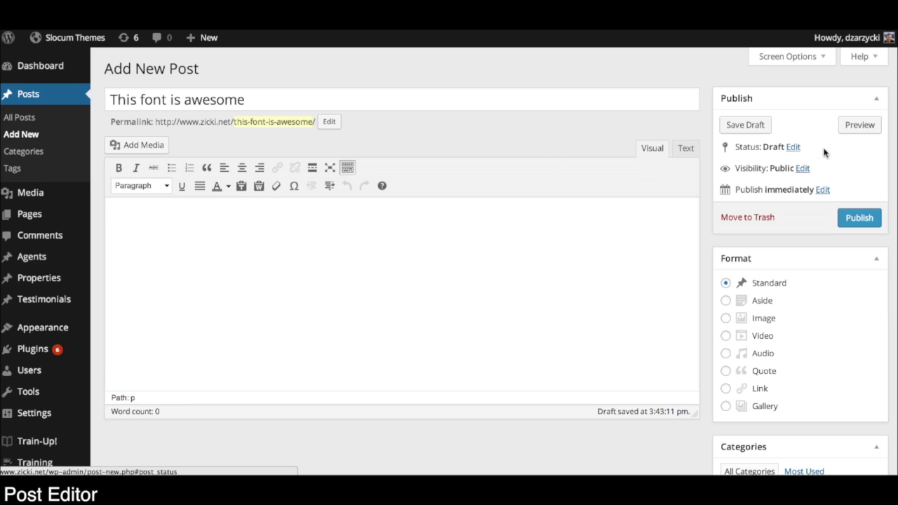
left_click(685, 150)
left_click(133, 146)
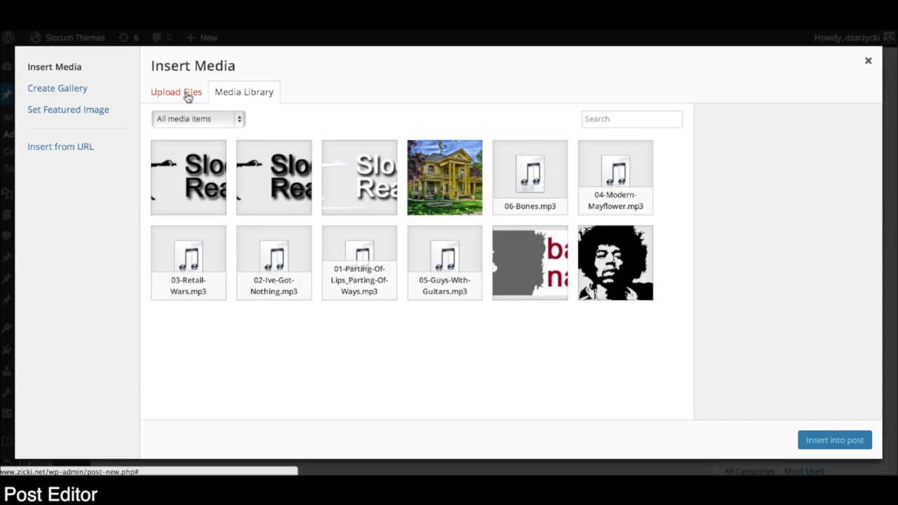
Insert the black-and-white portrait musician-149789_640 into the post body and scroll down the editor
left_click(611, 261)
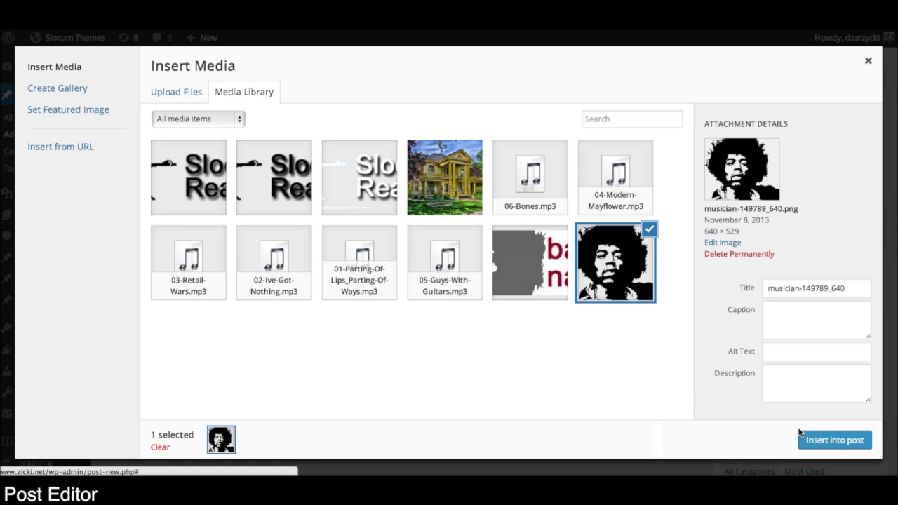
left_click(845, 444)
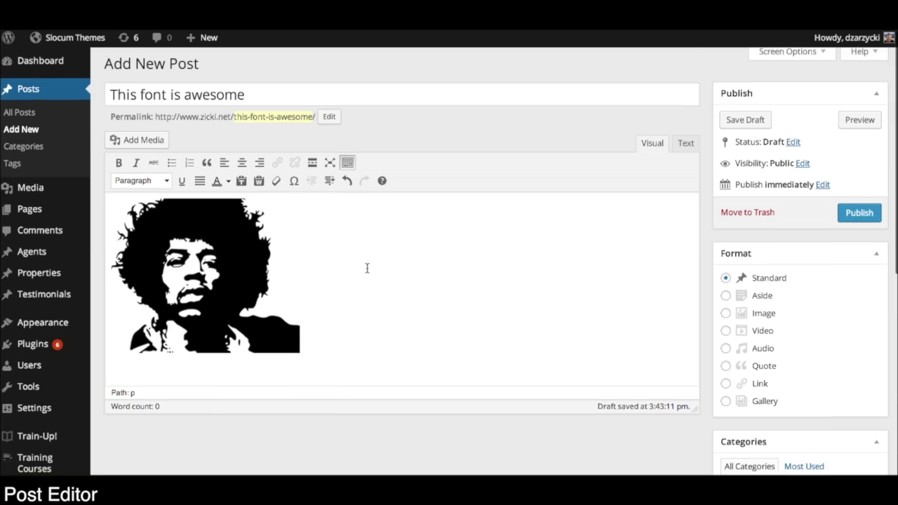
scroll(646, 291, "down", 5)
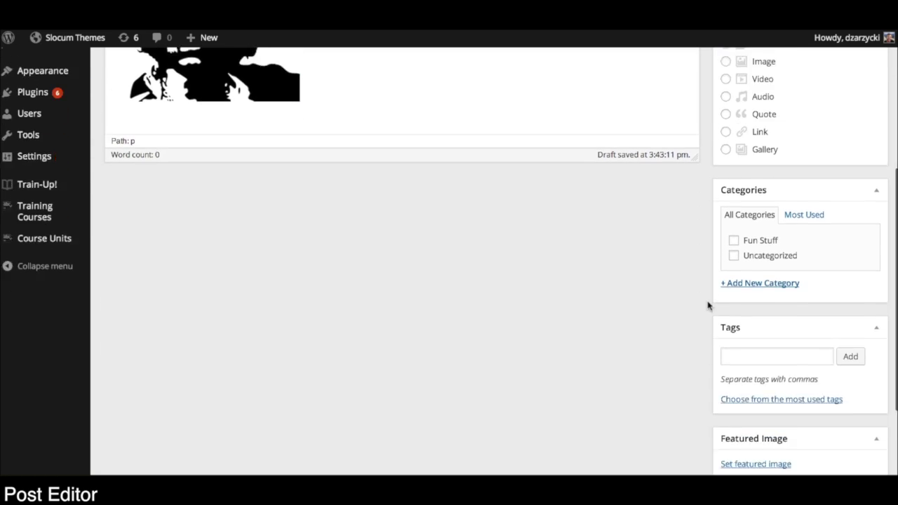
scroll(715, 273, "down", 1)
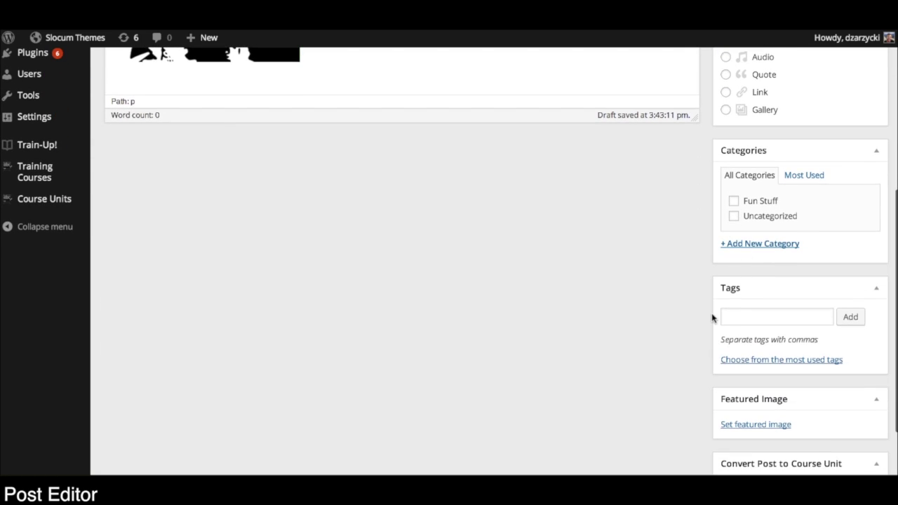
scroll(701, 318, "down", 2)
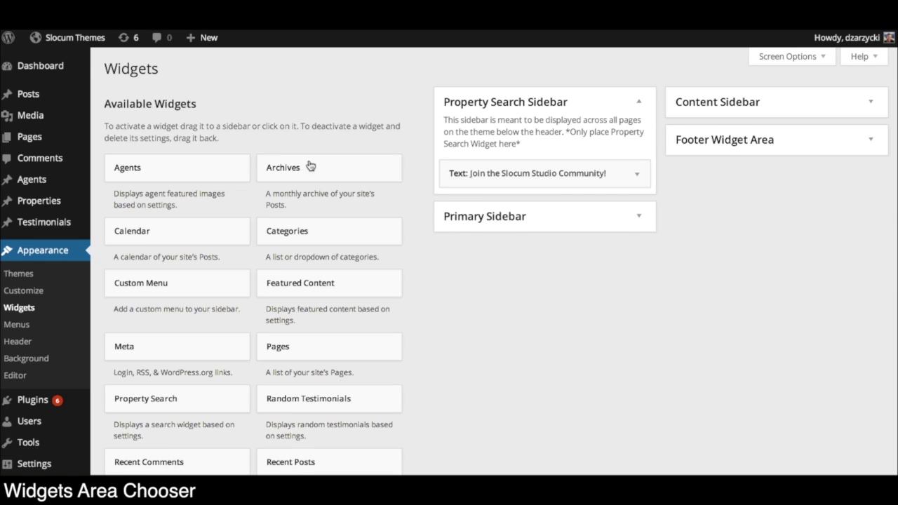
Drag a Calendar widget into the Content Sidebar, then move it on to the Primary Sidebar
scroll(455, 258, "down", 1)
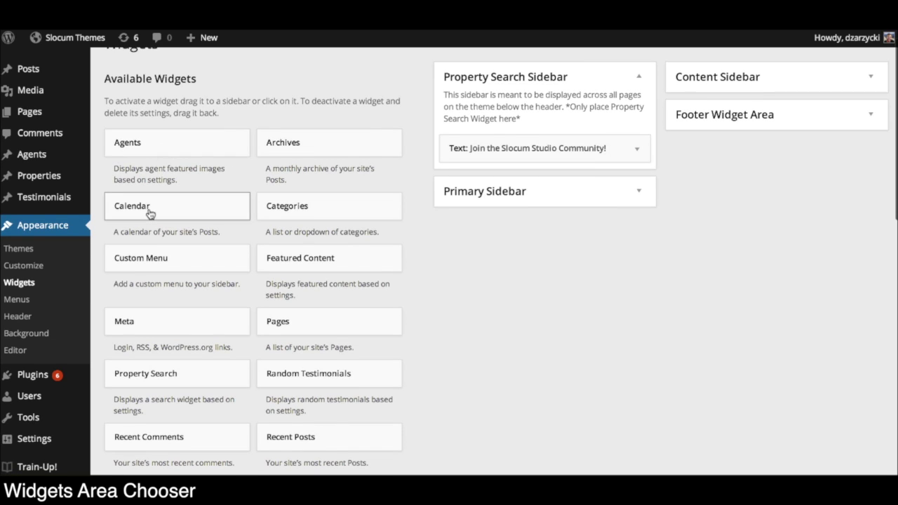
left_click_drag(150, 208, 750, 78)
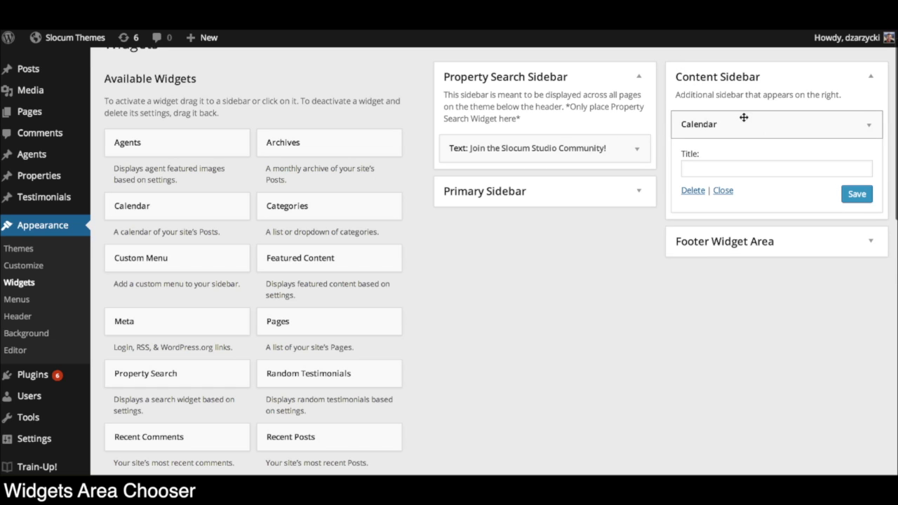
left_click_drag(743, 120, 541, 239)
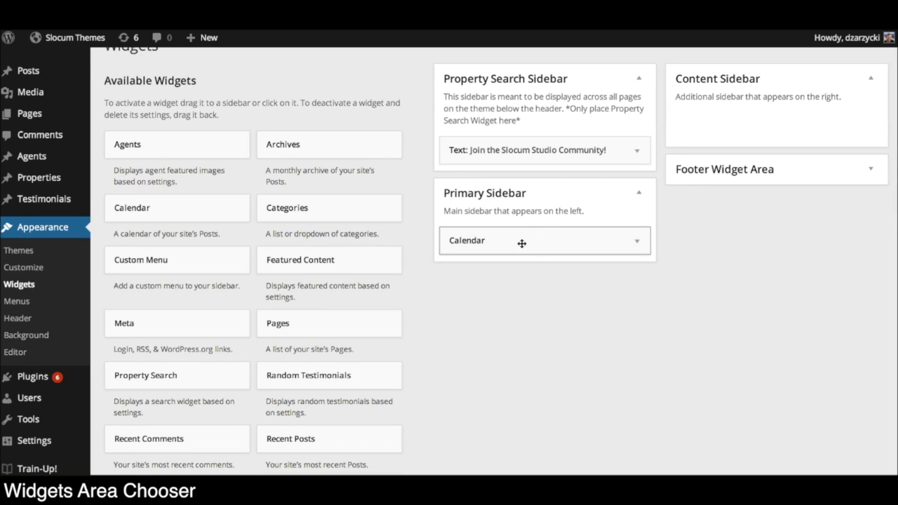
Drag the Calendar widget from Inactive Widgets up into the Primary Sidebar
scroll(455, 363, "down", 5)
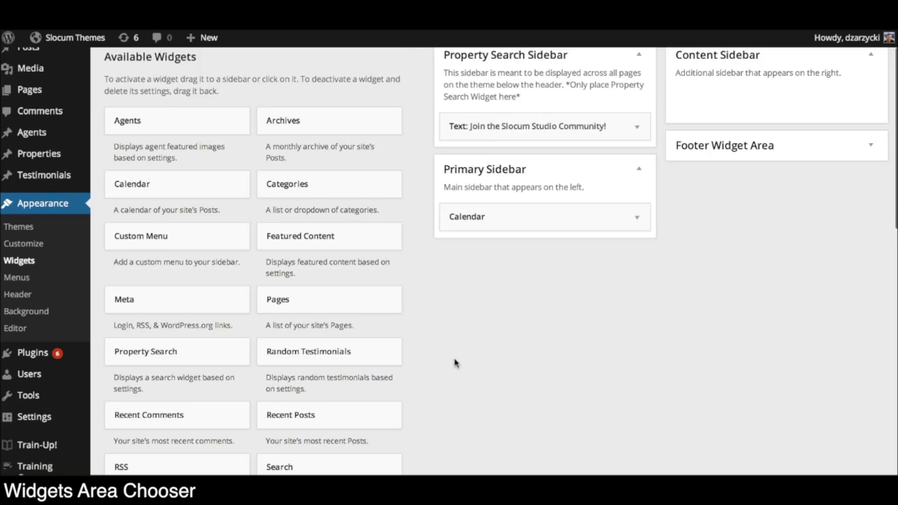
scroll(455, 362, "down", 7)
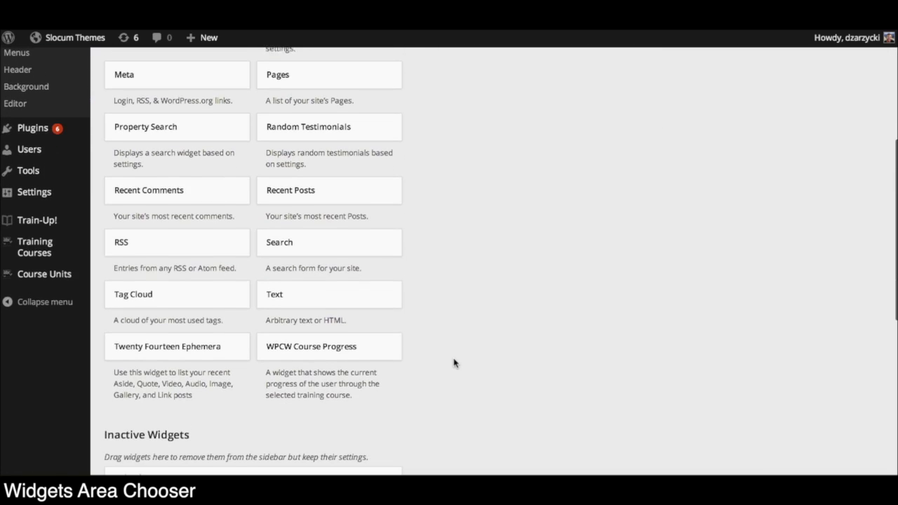
scroll(455, 363, "down", 5)
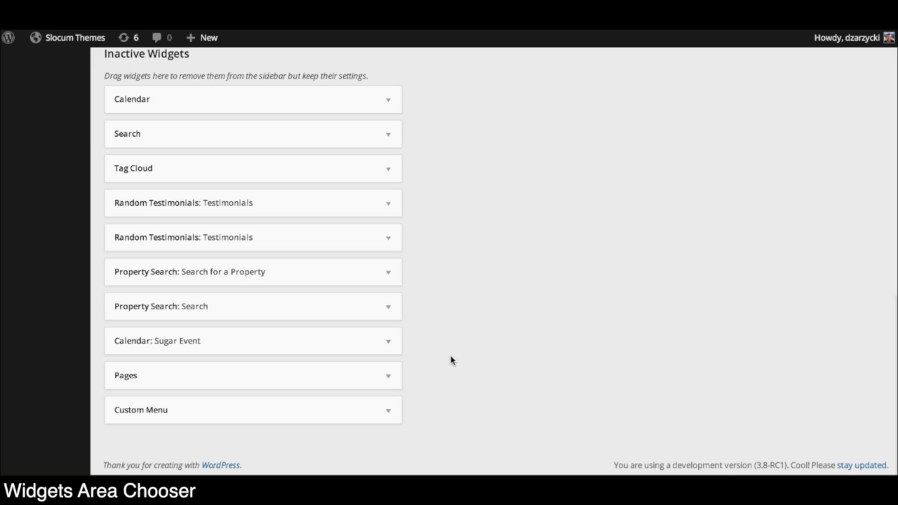
scroll(452, 361, "up", 1)
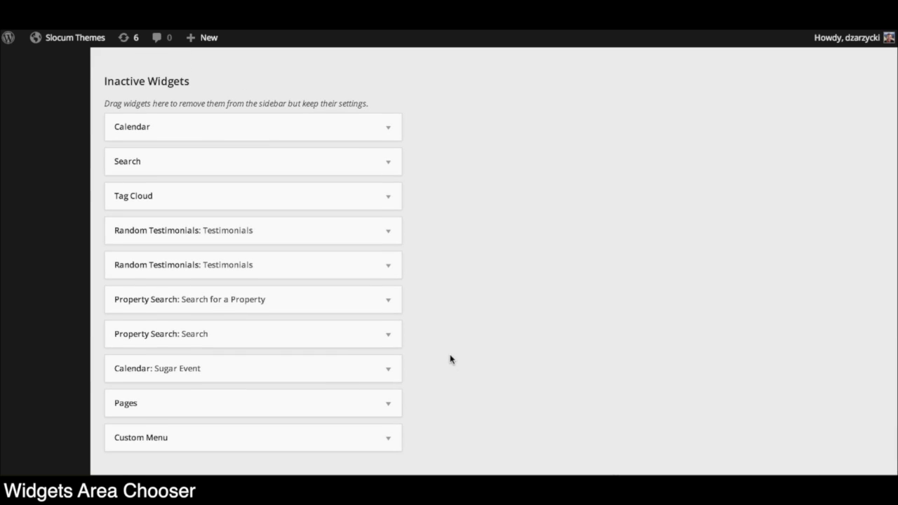
scroll(466, 341, "up", 5)
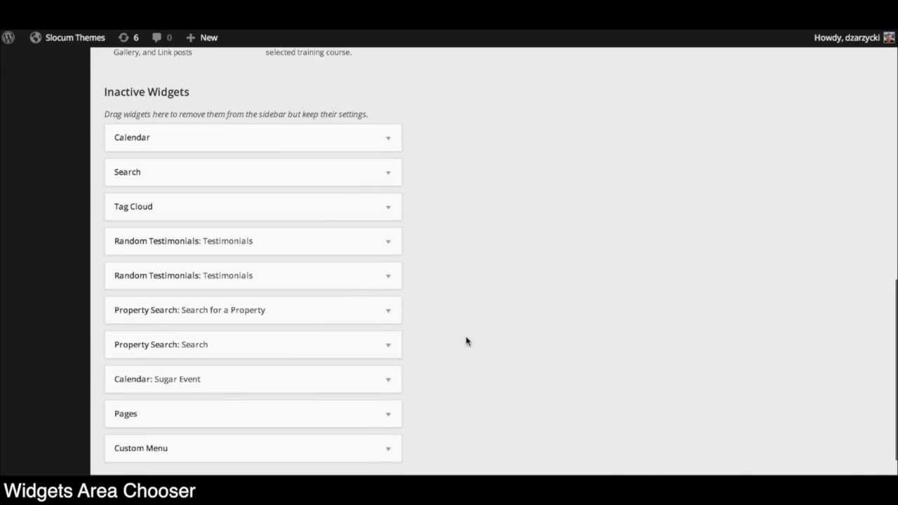
scroll(467, 342, "up", 12)
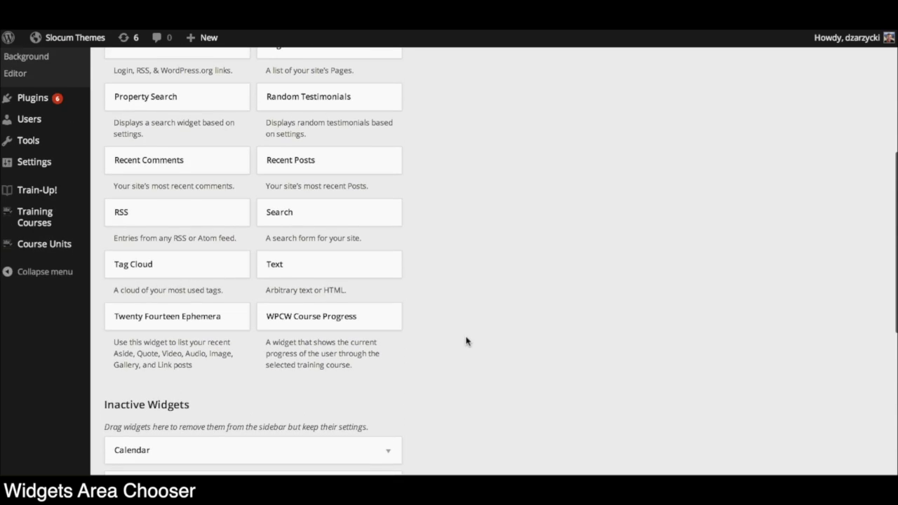
scroll(392, 350, "down", 15)
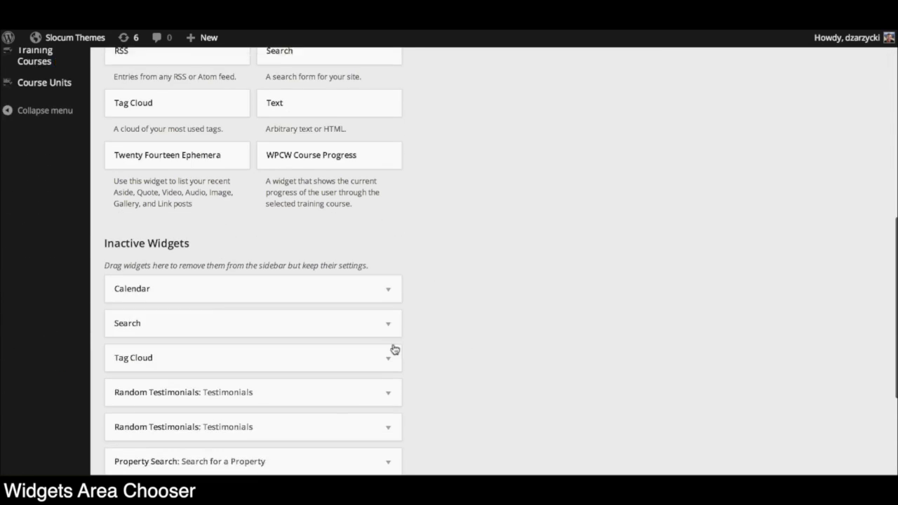
left_click_drag(307, 247, 562, 182)
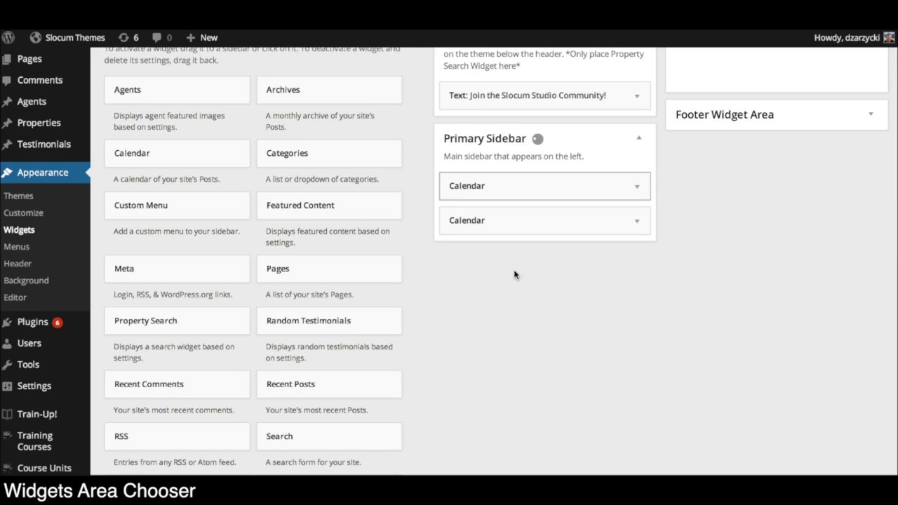
Scroll to confirm the sidebar now shows two December 2013 calendars
scroll(515, 275, "down", 5)
scroll(490, 305, "down", 3)
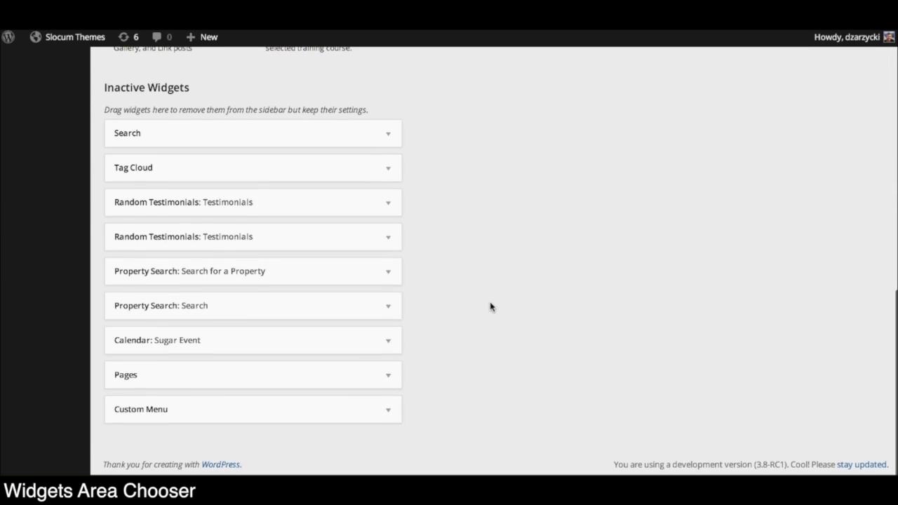
scroll(490, 304, "up", 10)
scroll(412, 352, "down", 5)
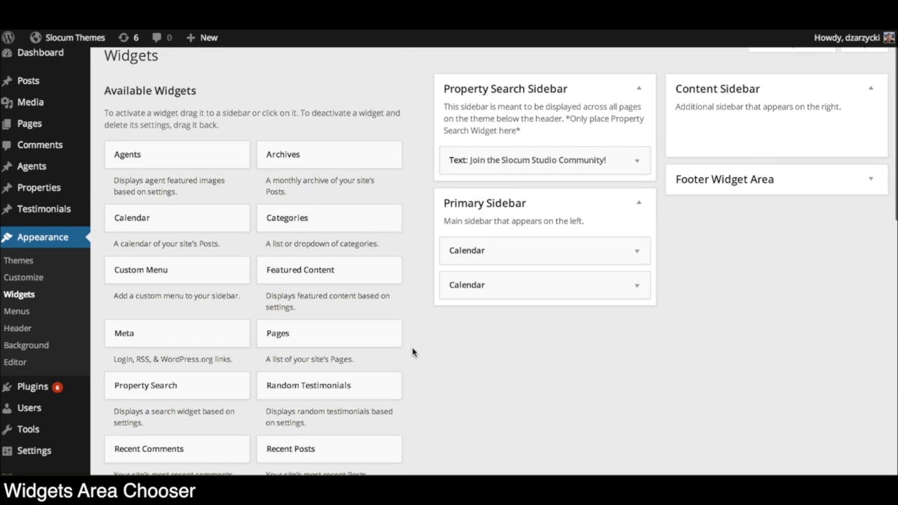
scroll(412, 351, "up", 5)
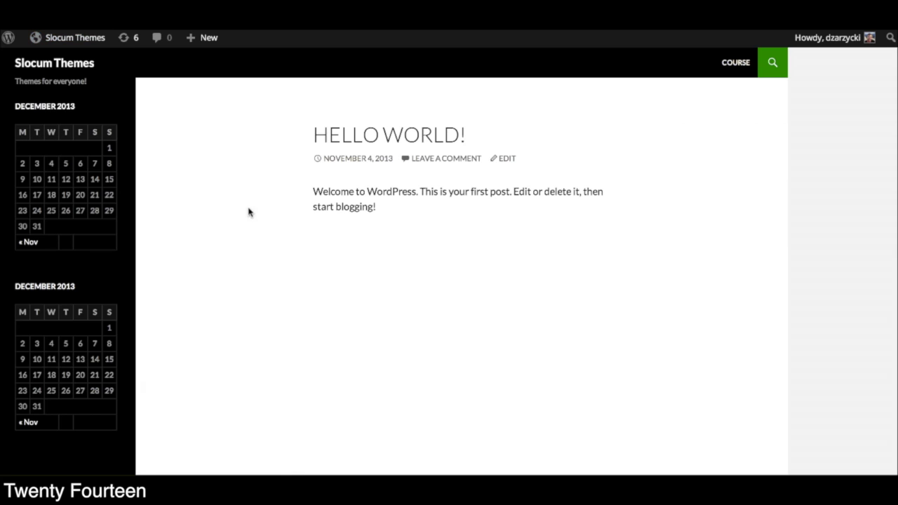
Open the green search bar on the front page, type 'W', then clear the field
scroll(275, 227, "down", 1)
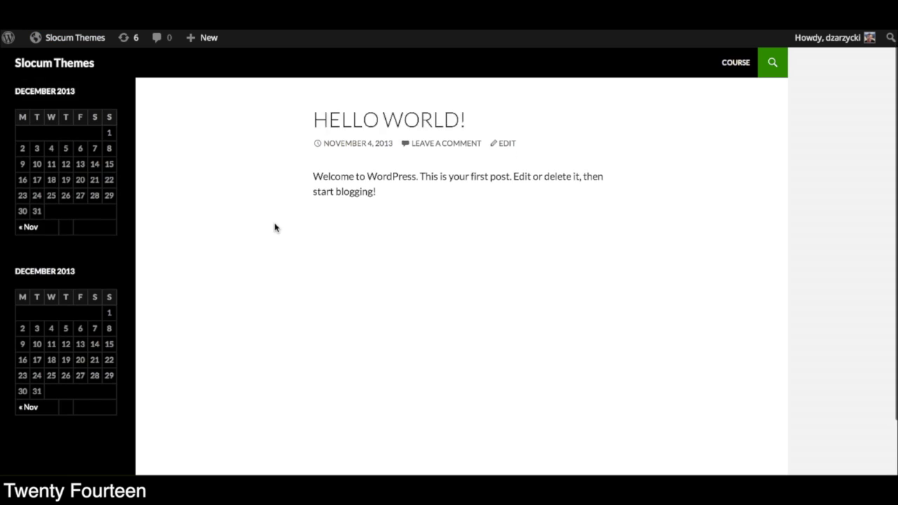
left_click(774, 63)
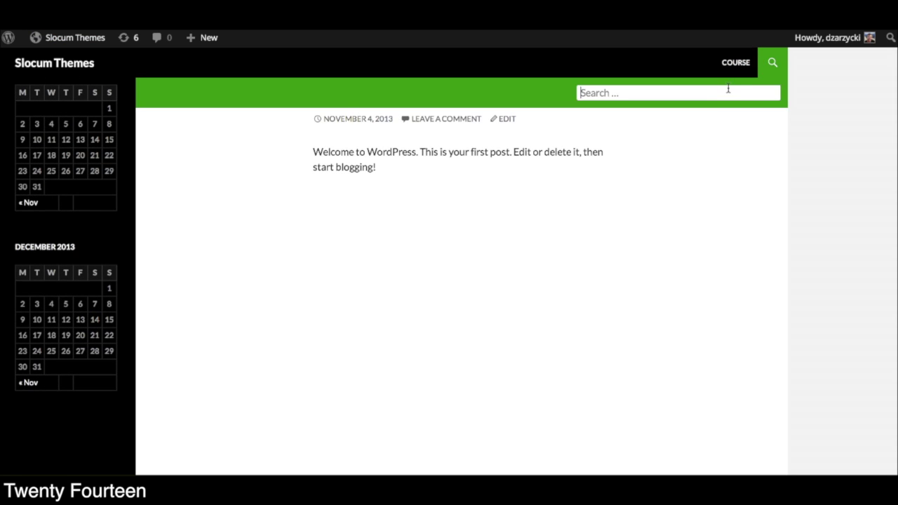
type("W")
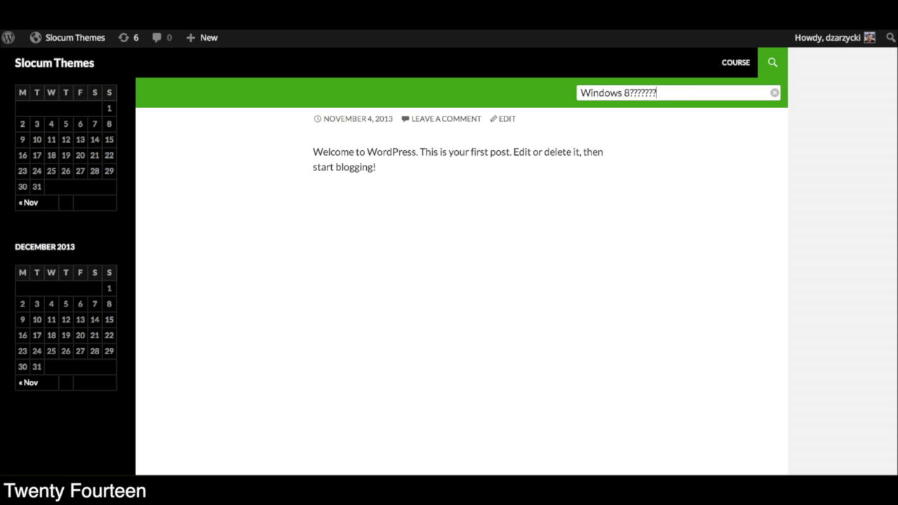
left_click(775, 92)
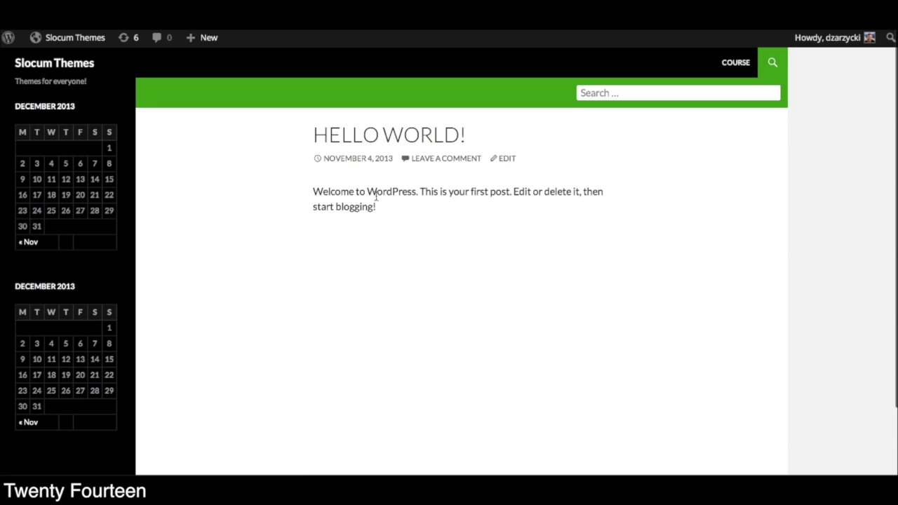
Scroll down the front page and back up to the site-name menu
scroll(399, 205, "down", 3)
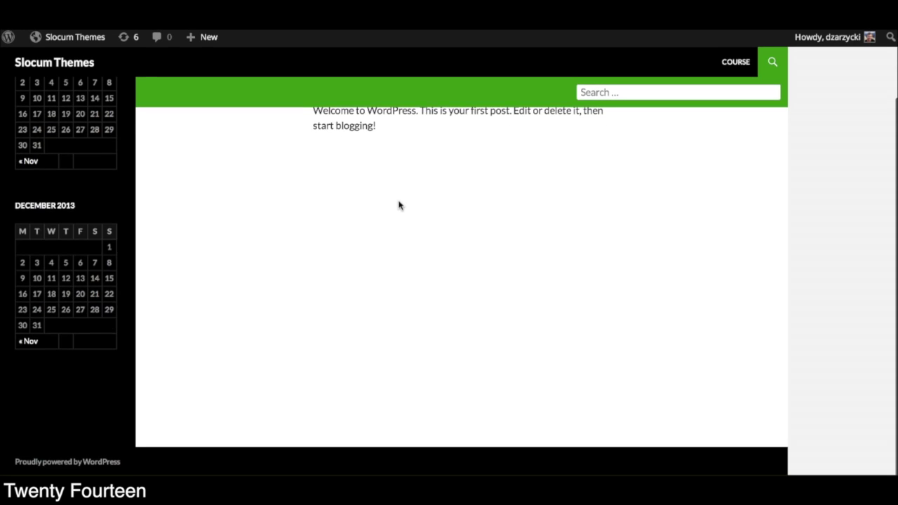
scroll(398, 204, "up", 3)
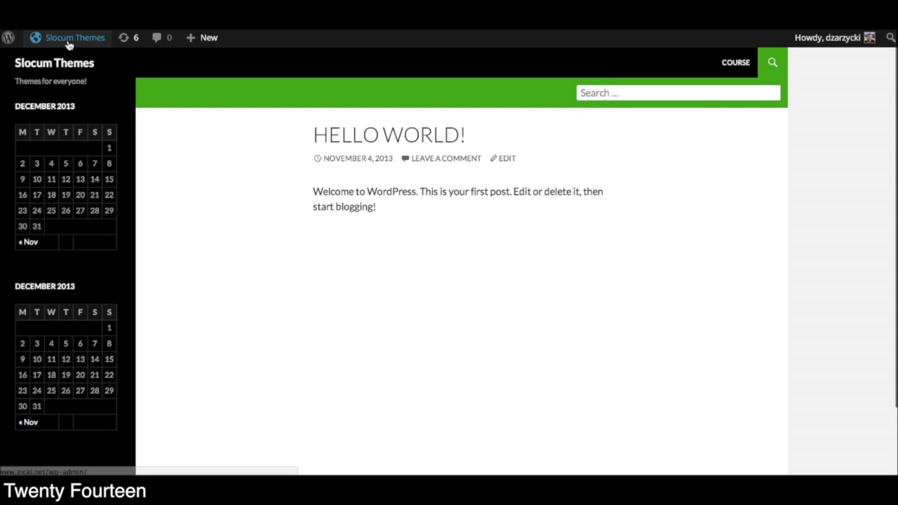
mouse_move(68, 44)
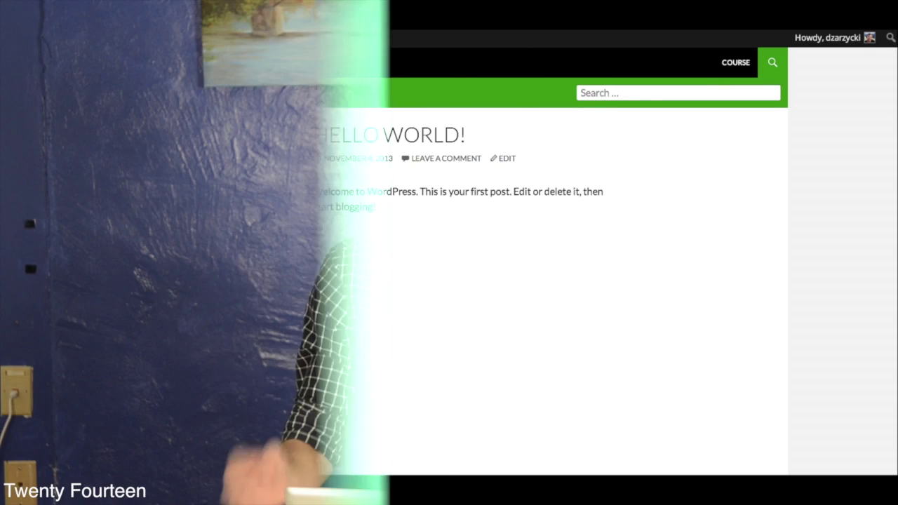